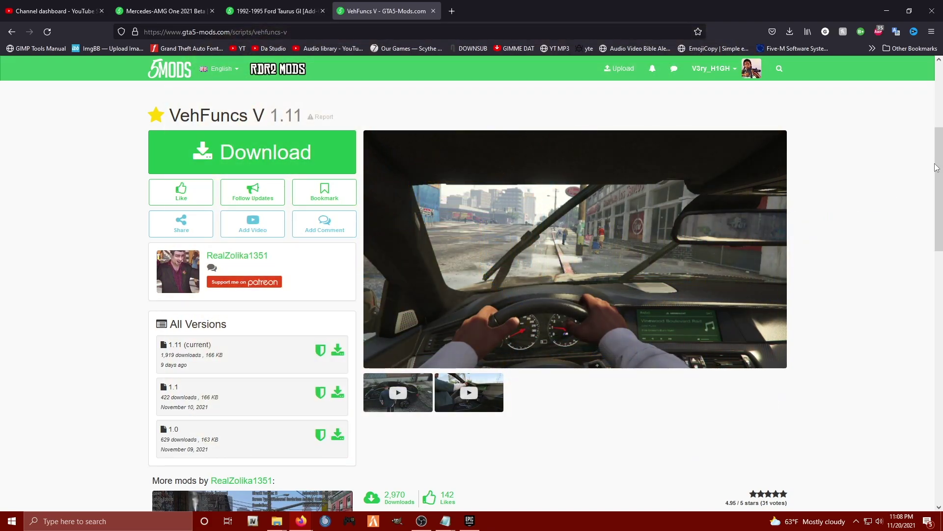
# - Scroll down the VehFuncs V mod page and back up to review it
pyautogui.moveTo(939, 172); pyautogui.dragTo(941, 245)
pyautogui.scroll(7, 859, 186)
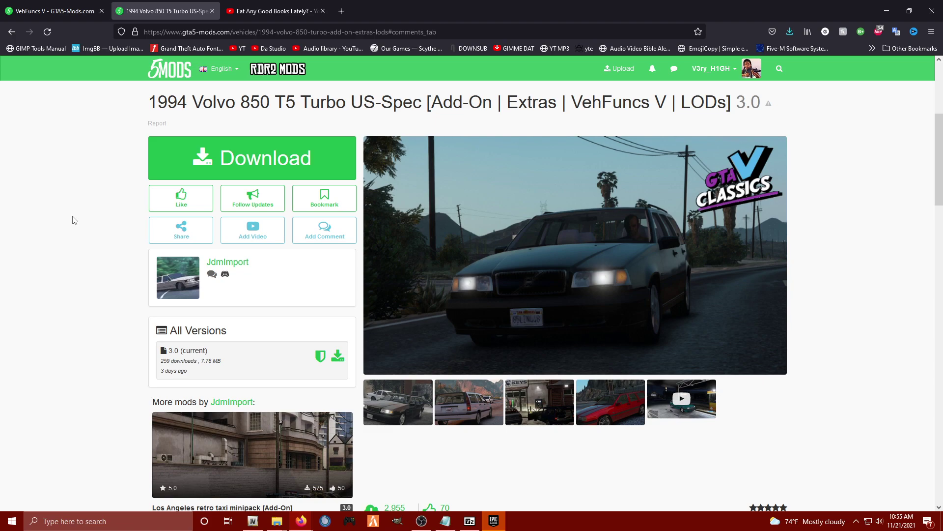
# - Like, follow and bookmark the Volvo 850 mod, then minimize Firefox to the desktop
pyautogui.click(181, 198)
pyautogui.click(253, 198)
pyautogui.click(322, 200)
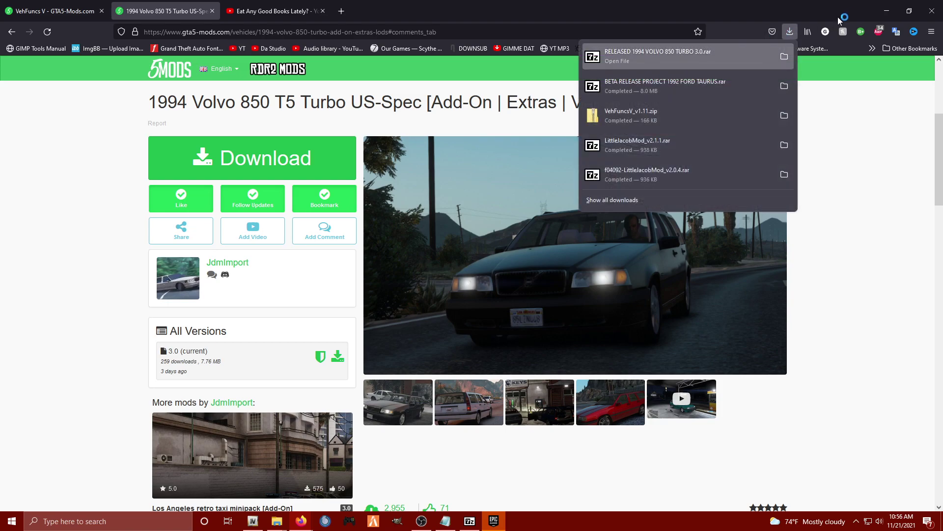
pyautogui.click(886, 8)
pyautogui.click(886, 8)
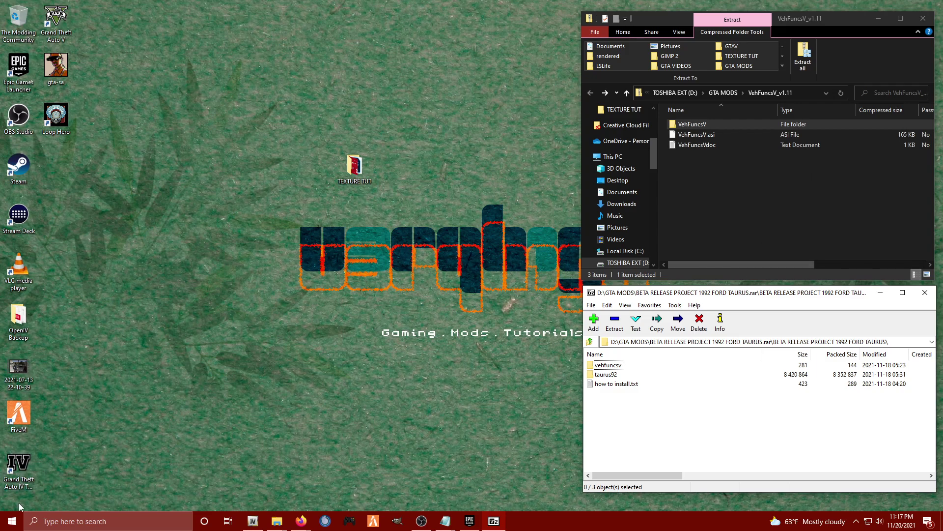
# - Open a new File Explorer window from the Start button's shortcut menu
pyautogui.rightClick(11, 520)
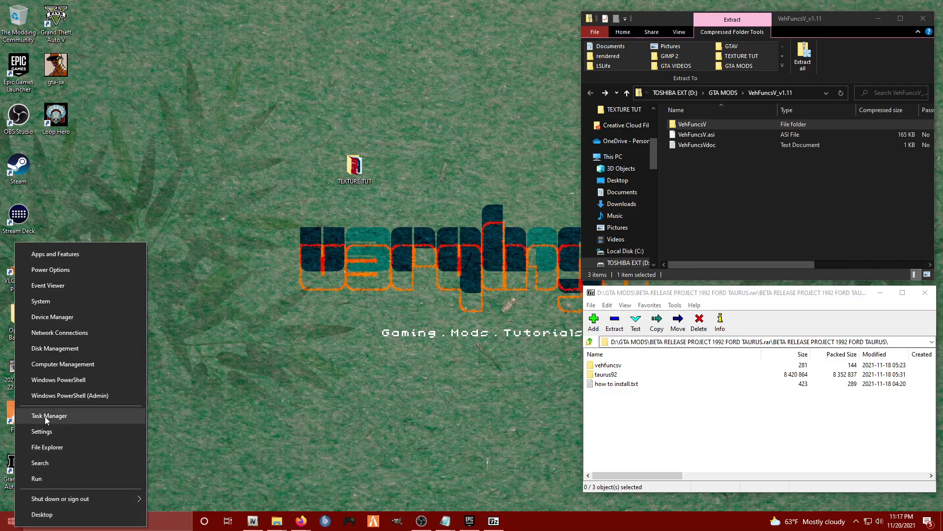
pyautogui.click(54, 447)
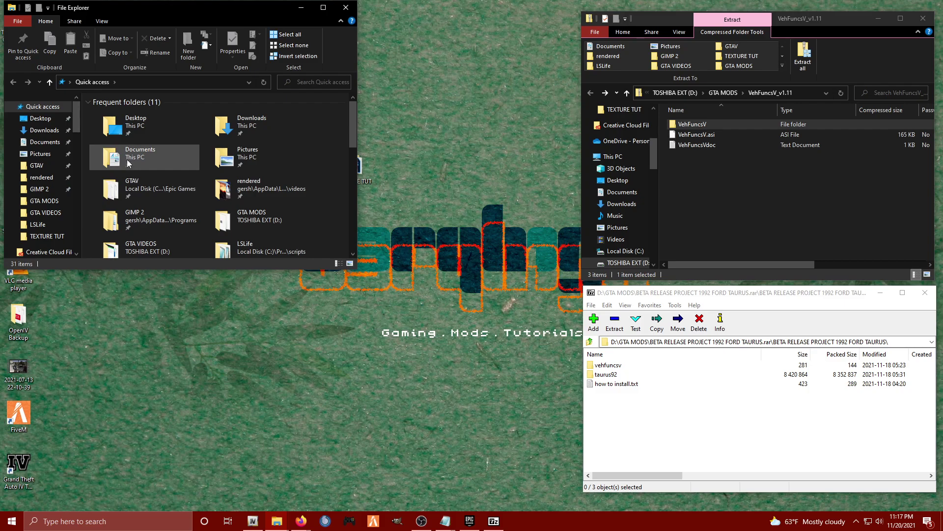
pyautogui.scroll(-3, 45, 217)
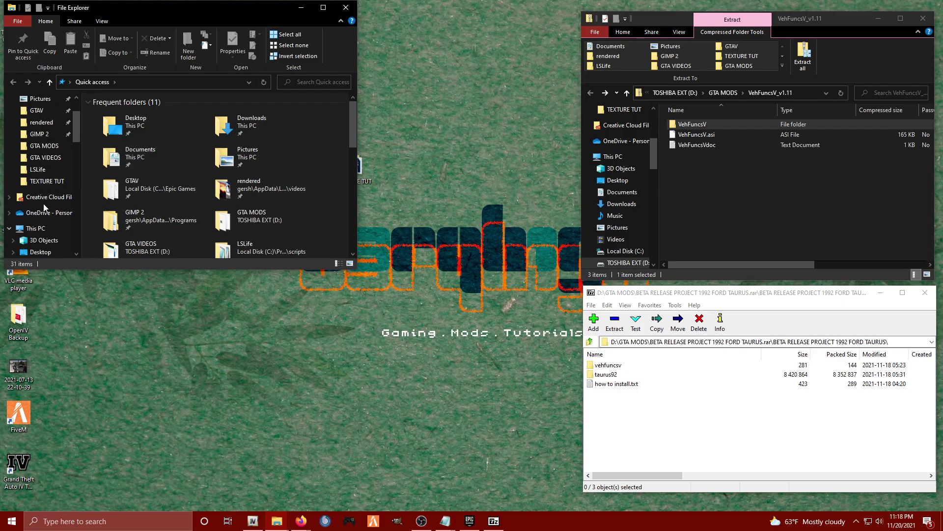
pyautogui.scroll(4, 45, 216)
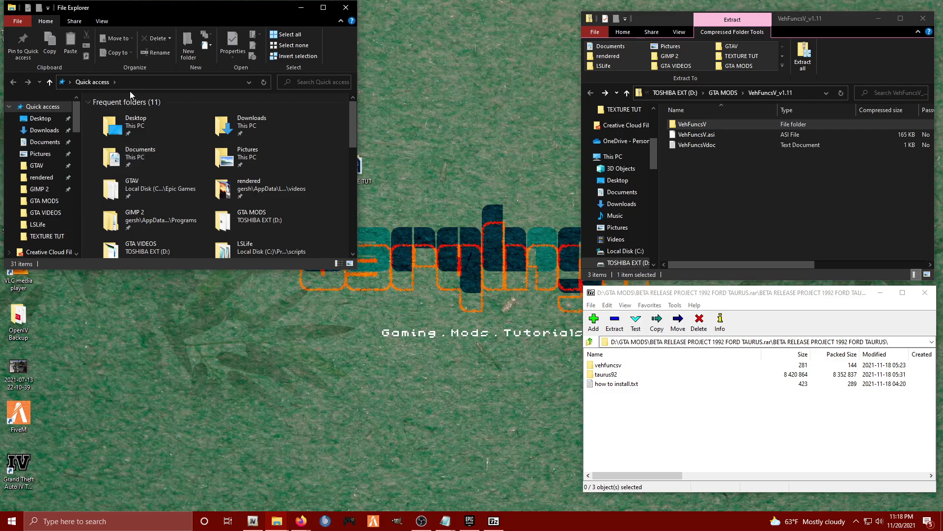
pyautogui.scroll(-5, 42, 213)
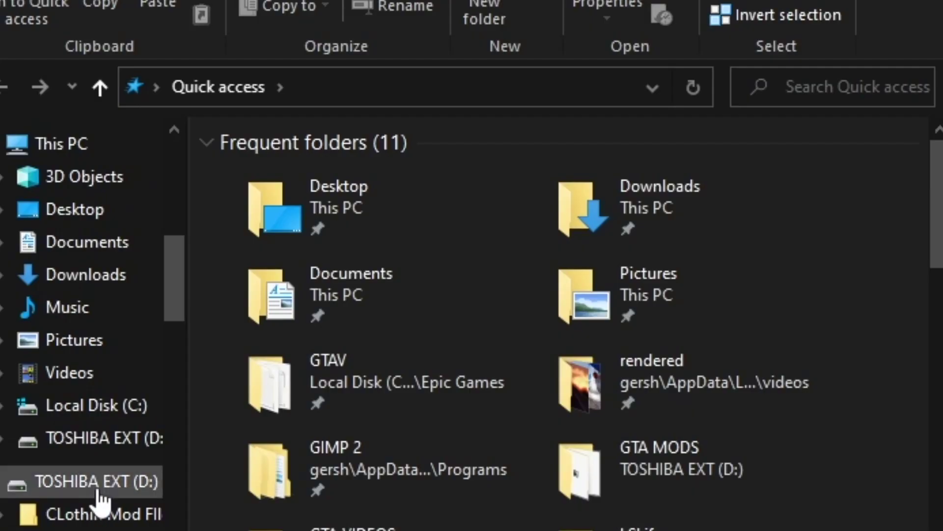
# - Browse to Local Disk (C:) > Program Files > Epic Games > GTAV
pyautogui.click(49, 224)
pyautogui.click(107, 409)
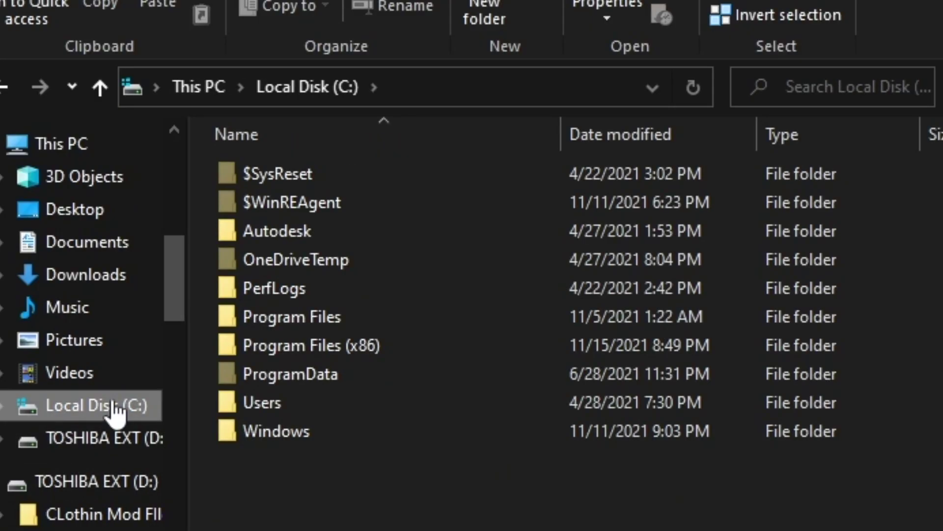
pyautogui.doubleClick(326, 315)
pyautogui.doubleClick(325, 319)
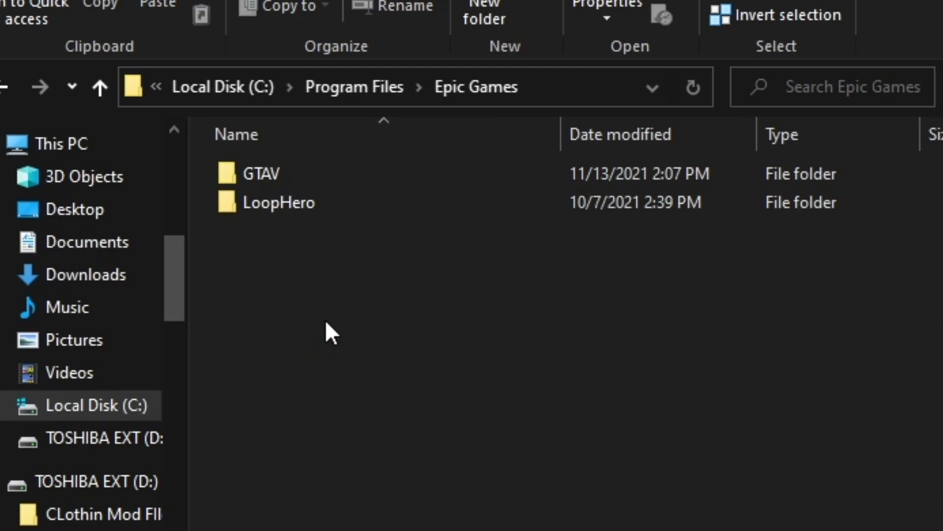
pyautogui.doubleClick(319, 176)
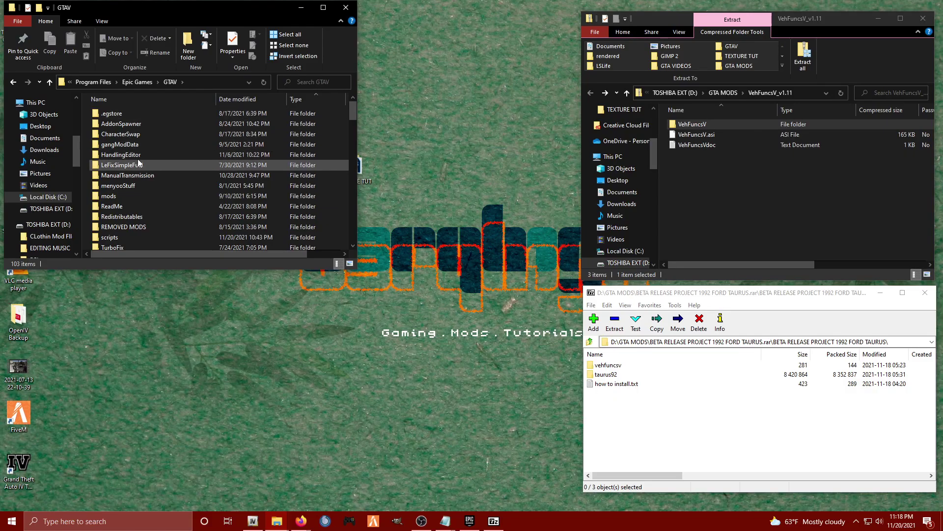
pyautogui.scroll(-1, 704, 288)
pyautogui.scroll(-5, 269, 159)
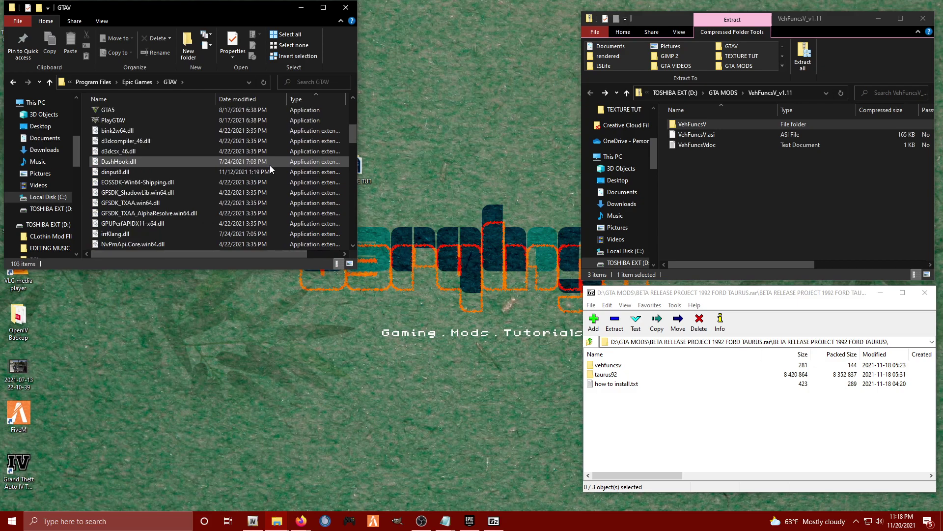
# - Copy the VehFuncsV folder and VehFuncsV.asi from the zip into GTAV, replacing existing files
pyautogui.moveTo(322, 271); pyautogui.dragTo(306, 448)
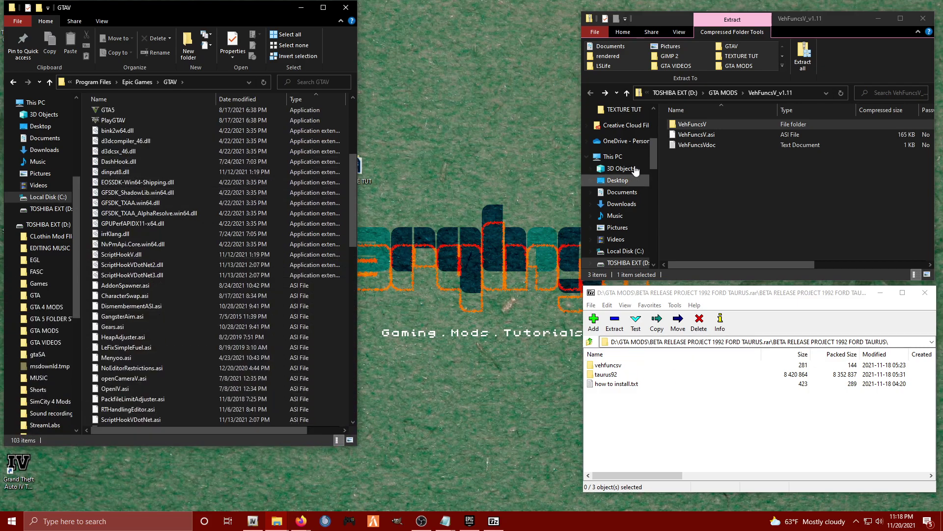
pyautogui.click(710, 135)
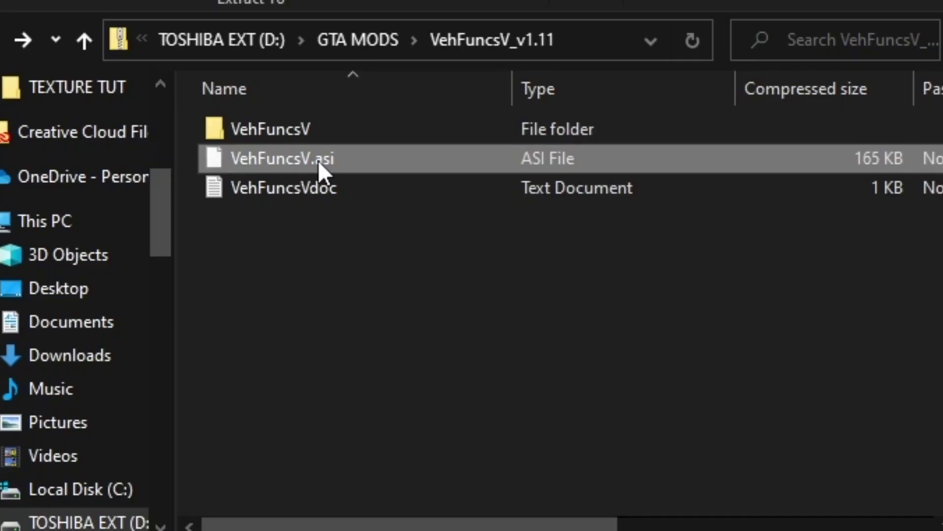
pyautogui.keyDown('ctrl'); pyautogui.click(299, 126); pyautogui.keyUp('ctrl')
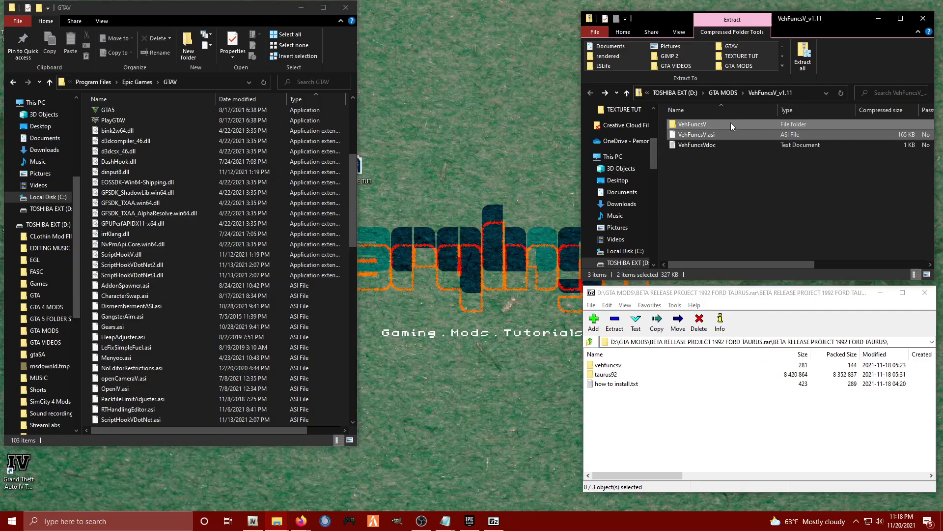
pyautogui.moveTo(379, 124); pyautogui.dragTo(162, 339)
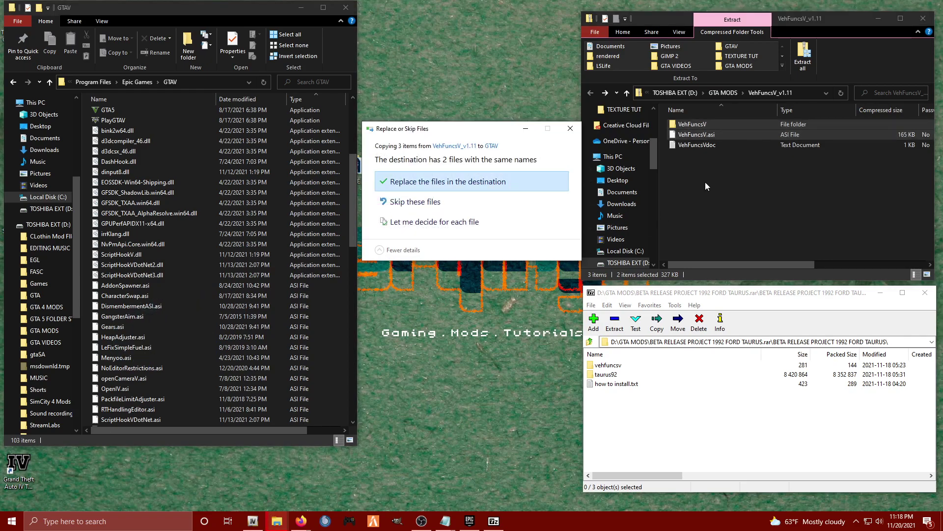
pyautogui.click(701, 146)
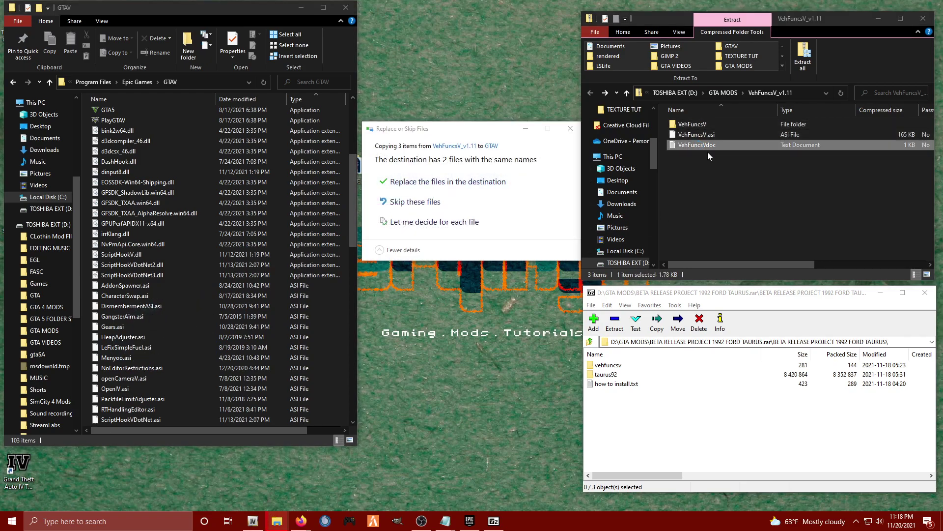
pyautogui.click(448, 182)
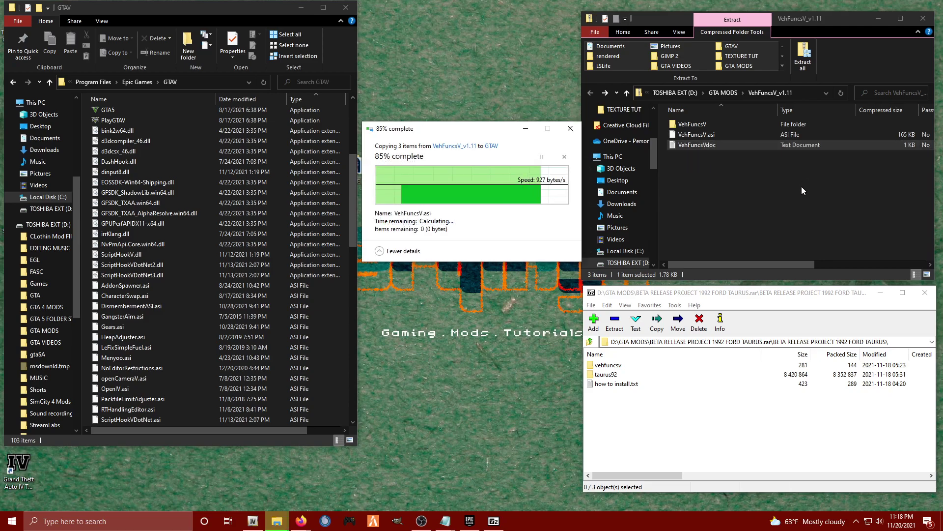
pyautogui.click(797, 199)
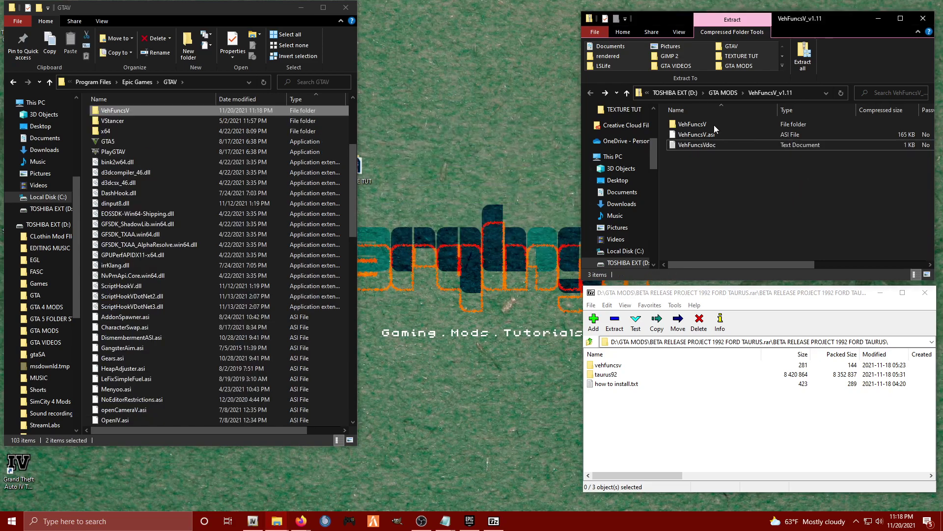
# - Open the game's VehFuncsV folder and delete the VehFuncsVSampleCar config, keeping f10m5
pyautogui.doubleClick(114, 111)
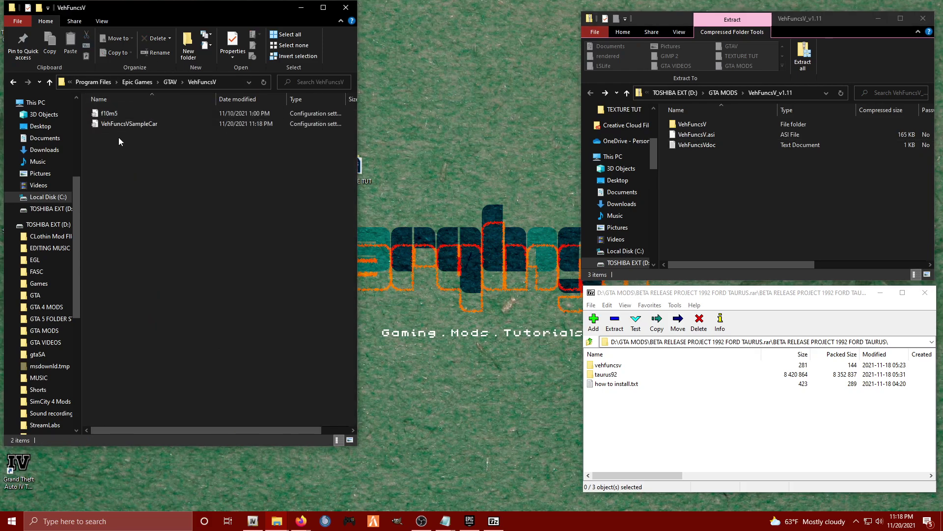
pyautogui.moveTo(119, 137); pyautogui.dragTo(101, 114)
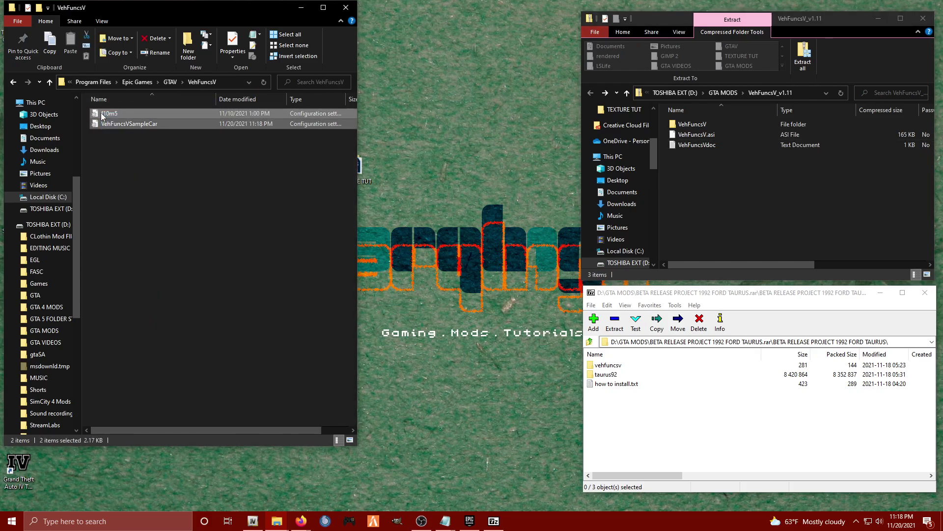
pyautogui.click(126, 165)
pyautogui.click(125, 126)
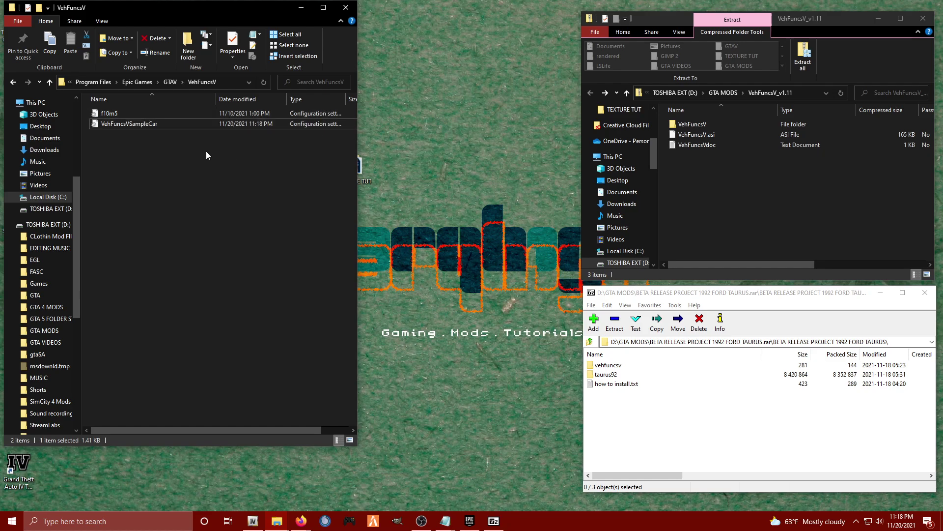
pyautogui.click(187, 126)
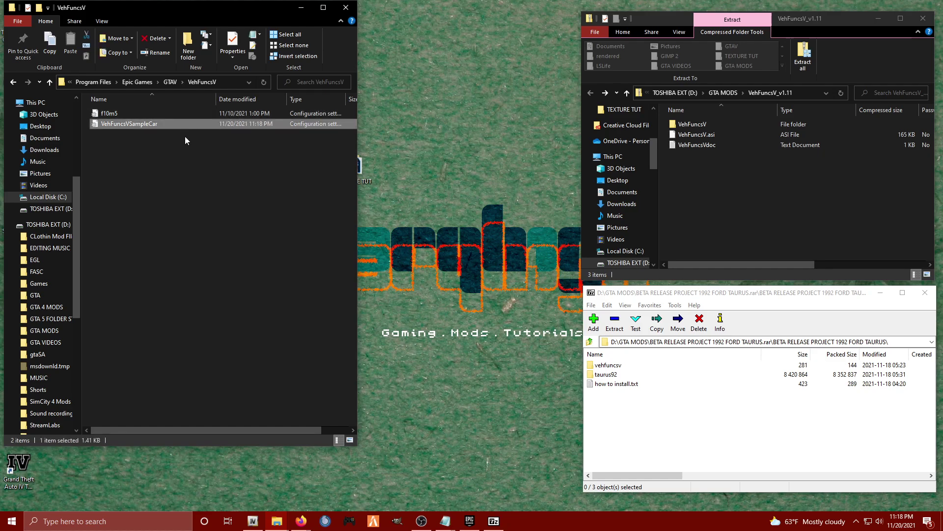
pyautogui.press('Delete')
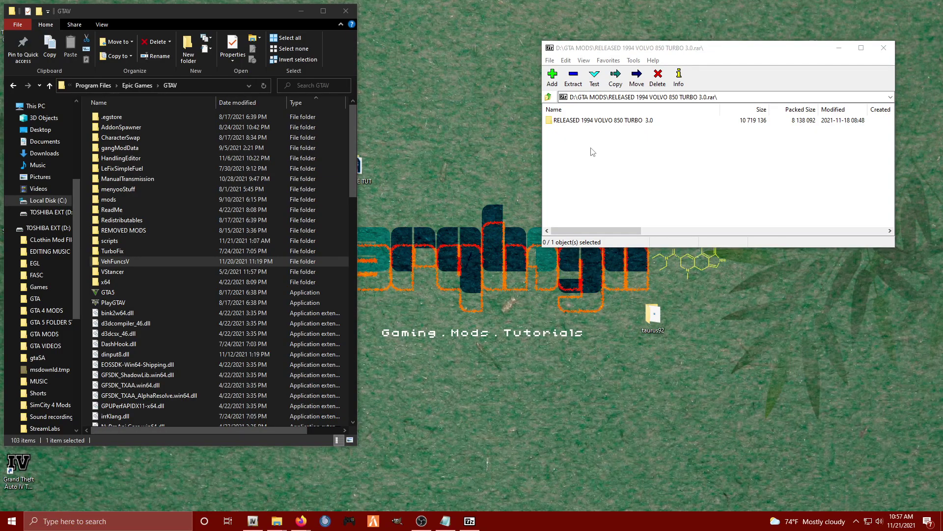
# - Copy 850sw.ini from the Volvo archive into the game's VehFuncsV folder, then return to the archive root
pyautogui.click(596, 123)
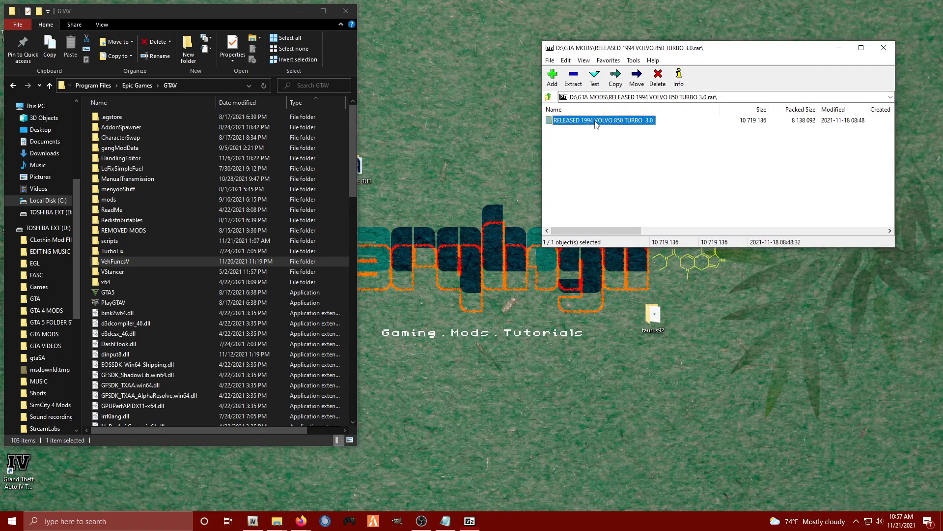
pyautogui.doubleClick(595, 123)
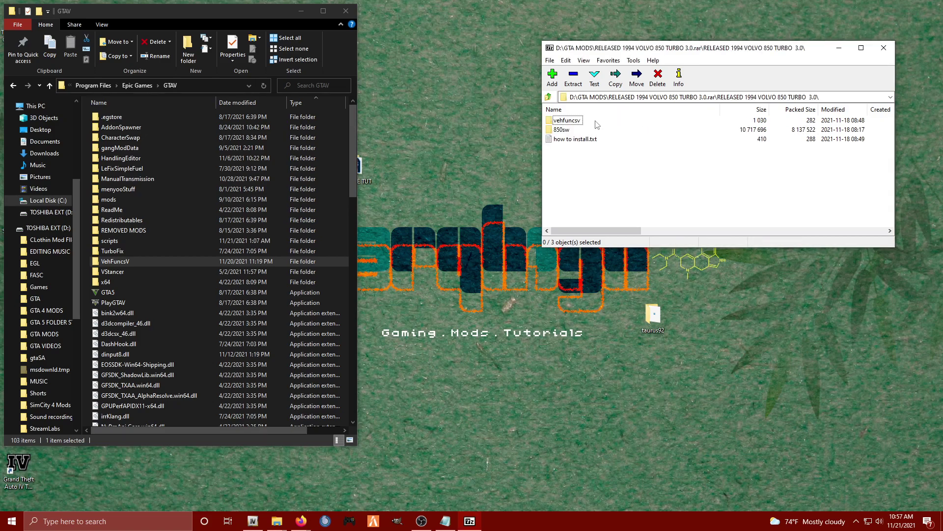
pyautogui.doubleClick(568, 121)
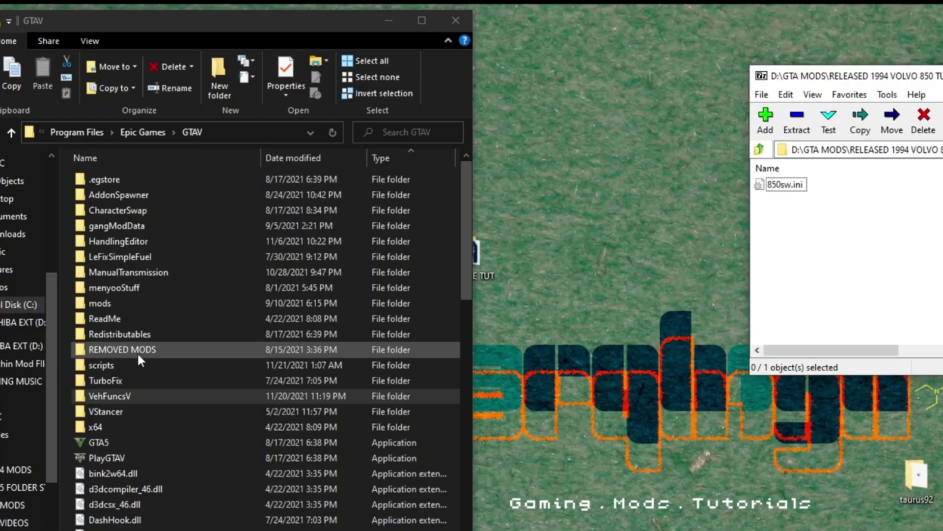
pyautogui.click(790, 189)
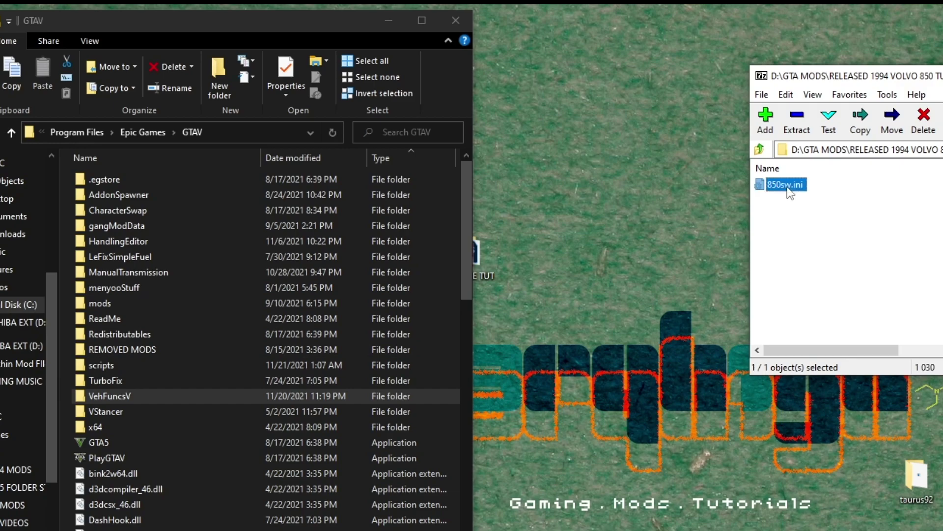
pyautogui.doubleClick(114, 396)
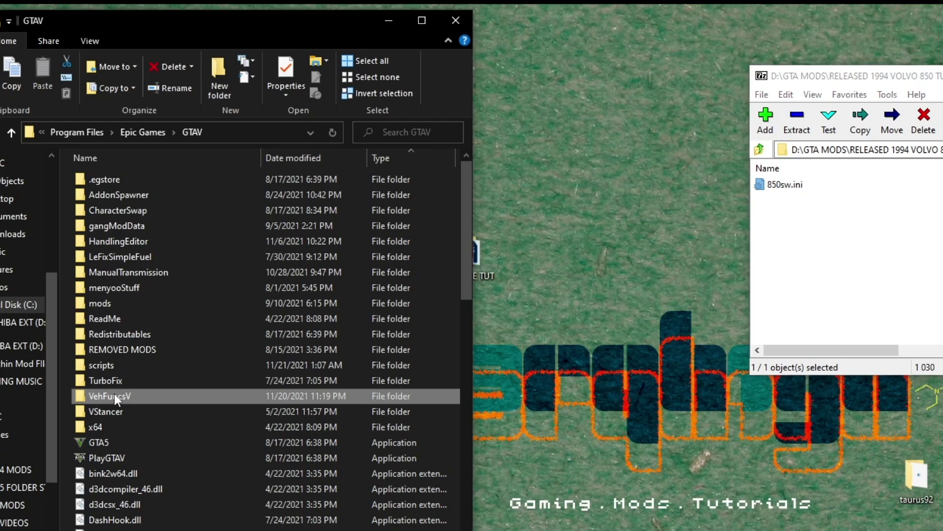
pyautogui.click(834, 232)
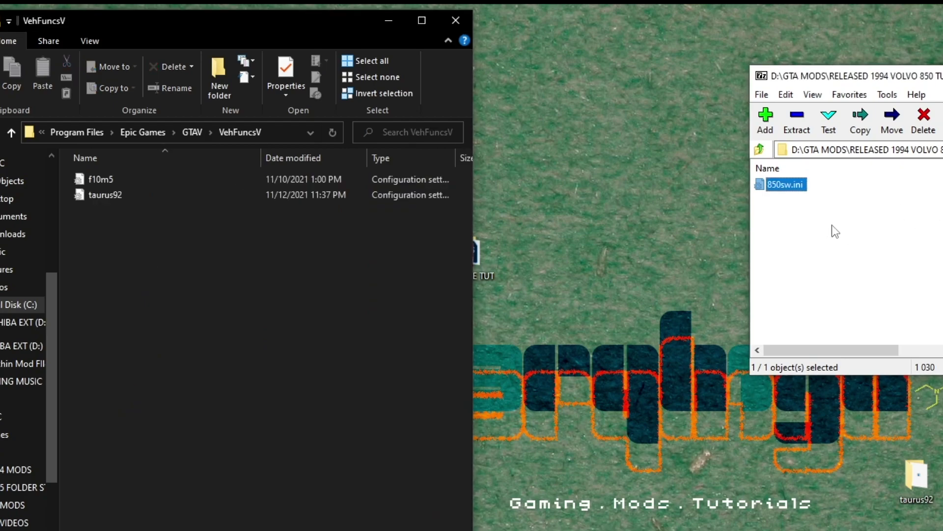
pyautogui.moveTo(796, 187); pyautogui.dragTo(170, 325)
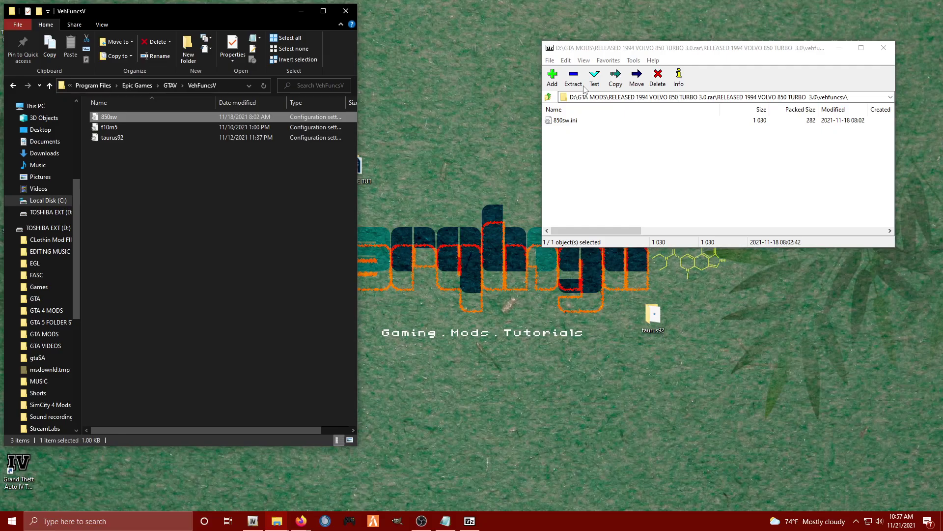
pyautogui.click(761, 149)
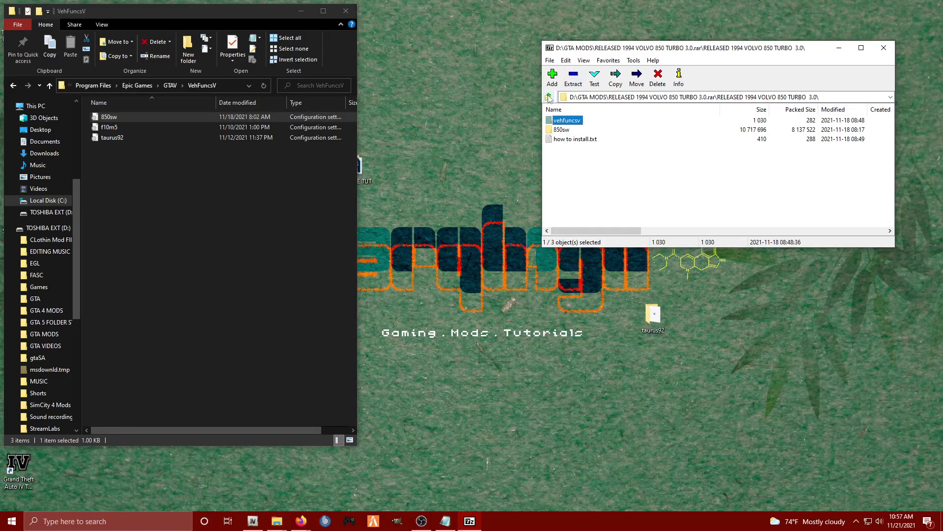
pyautogui.click(599, 205)
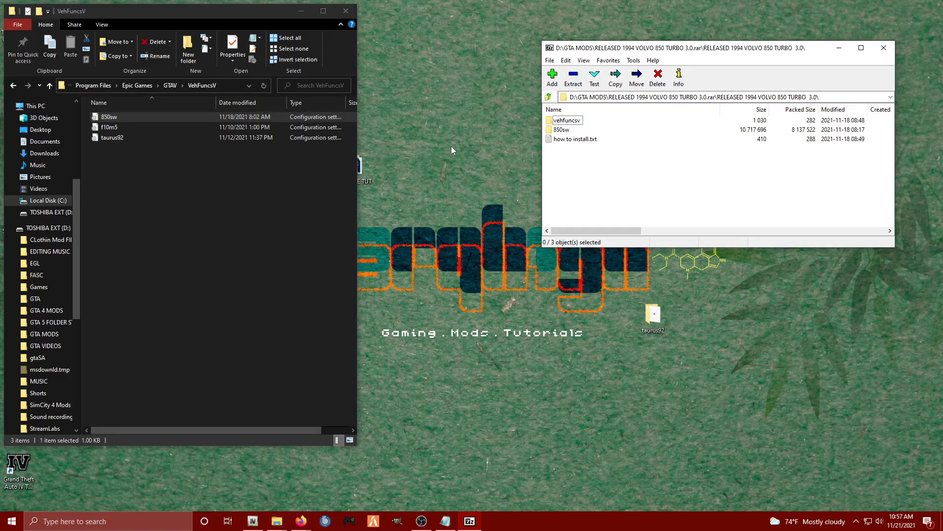
# - In OpenIV, navigate to mods > update > x64 > dlcpacks
pyautogui.click(301, 13)
pyautogui.click(252, 521)
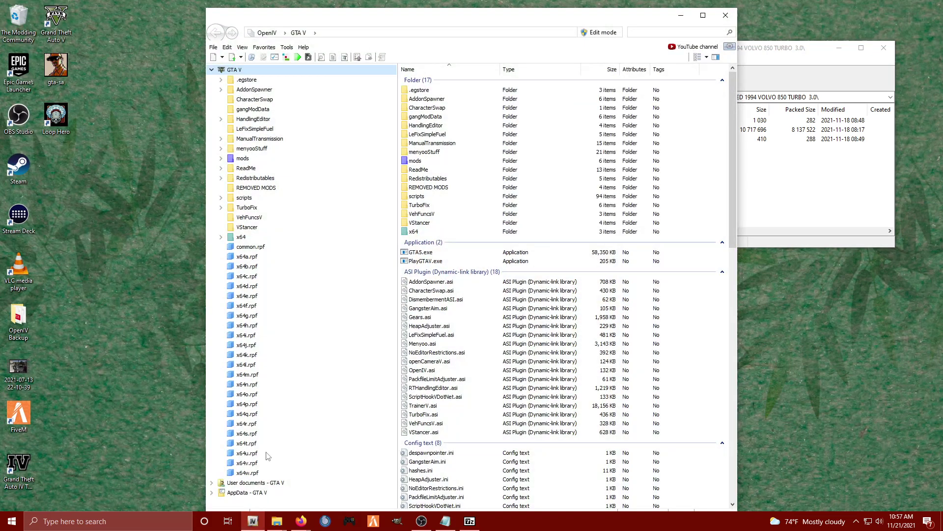
pyautogui.moveTo(548, 28); pyautogui.dragTo(342, 10)
pyautogui.doubleClick(216, 150)
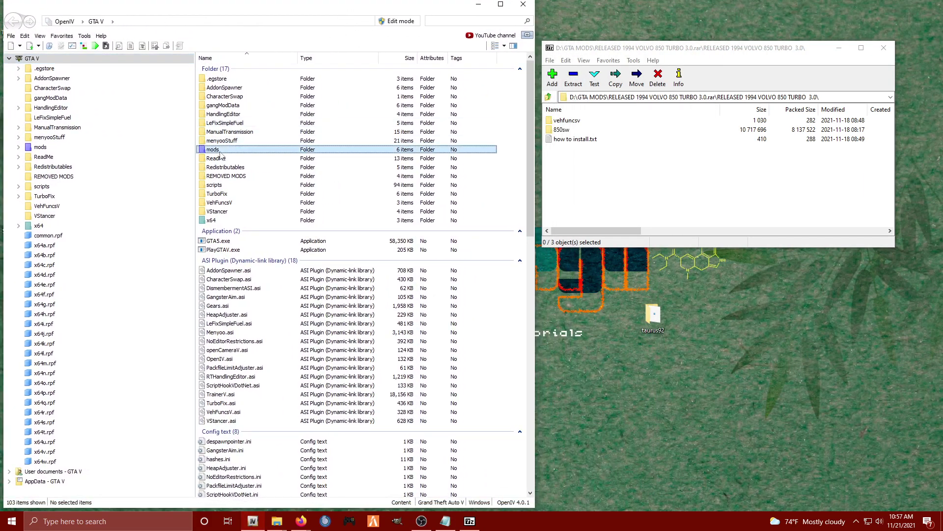
pyautogui.doubleClick(231, 78)
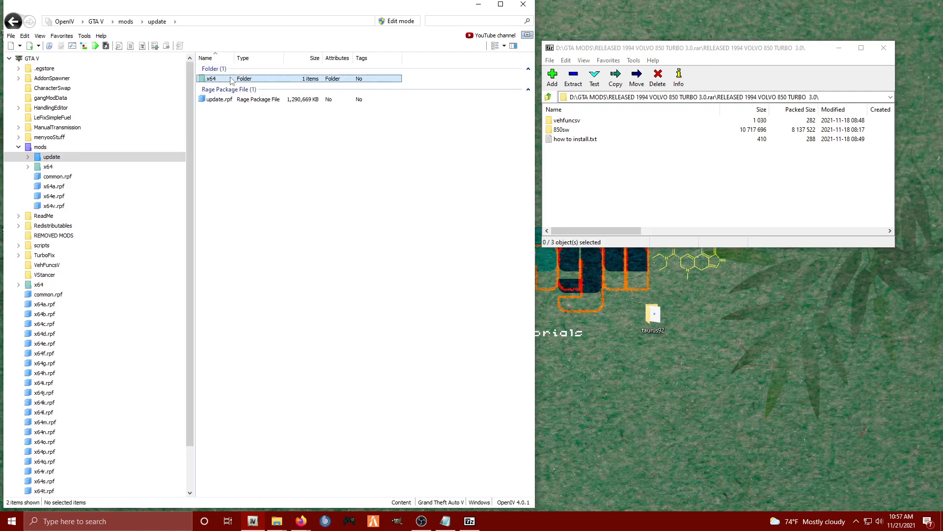
pyautogui.doubleClick(232, 79)
pyautogui.doubleClick(233, 79)
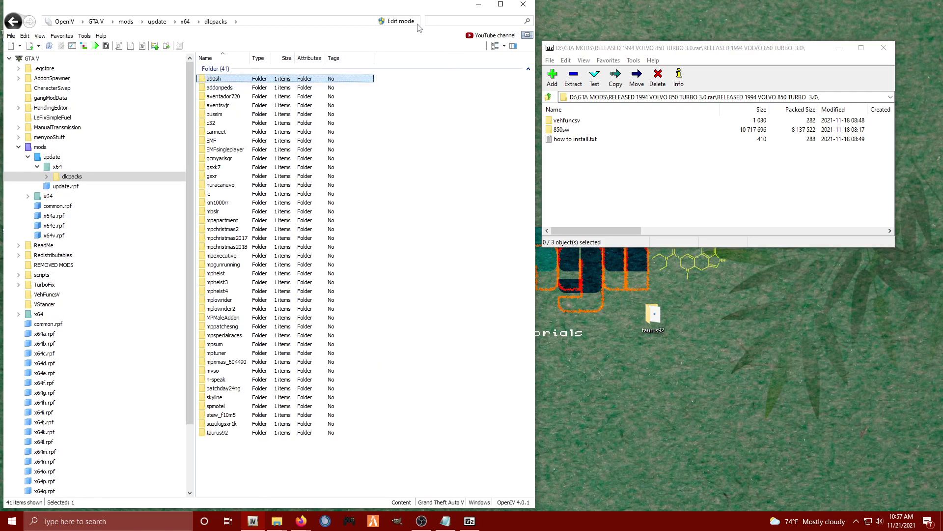
# - Enable Edit mode and copy the 850sw folder from the archive into dlcpacks
pyautogui.click(398, 21)
pyautogui.click(508, 298)
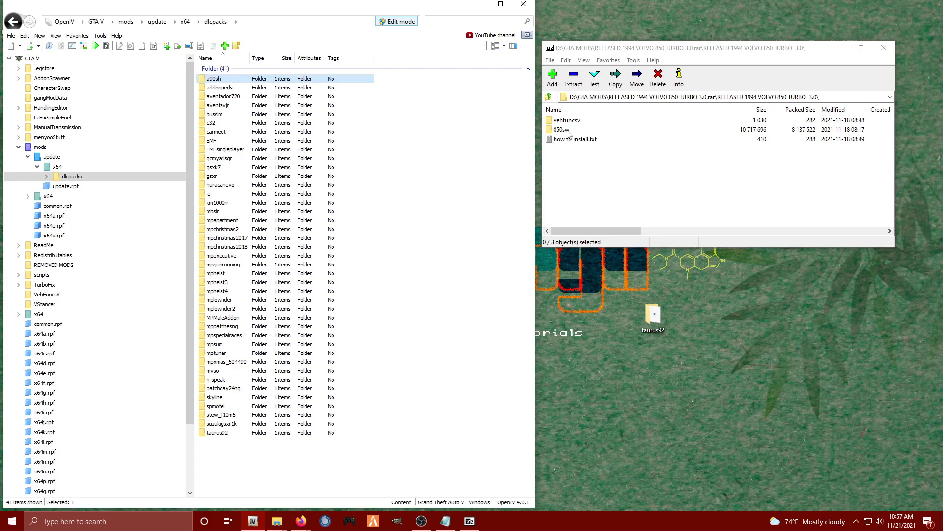
pyautogui.moveTo(561, 129); pyautogui.dragTo(715, 372)
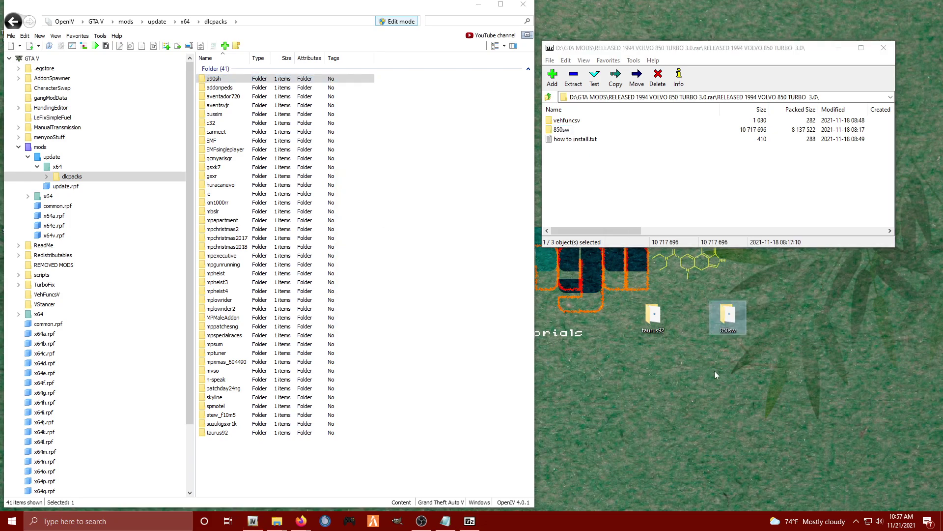
pyautogui.moveTo(728, 317); pyautogui.dragTo(366, 456)
pyautogui.click(582, 151)
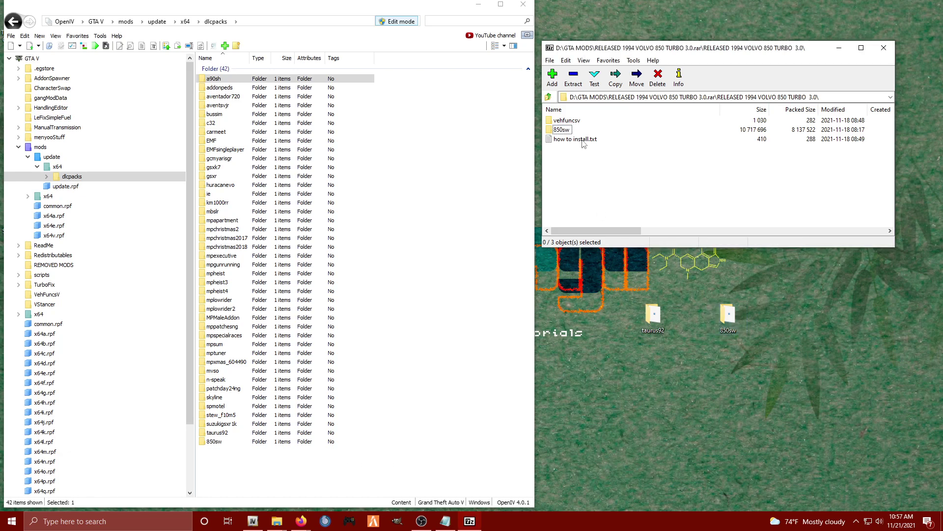
# - Copy the <Item>dlcpacks:/850sw/</Item> line from how to install.txt in Notepad
pyautogui.doubleClick(584, 140)
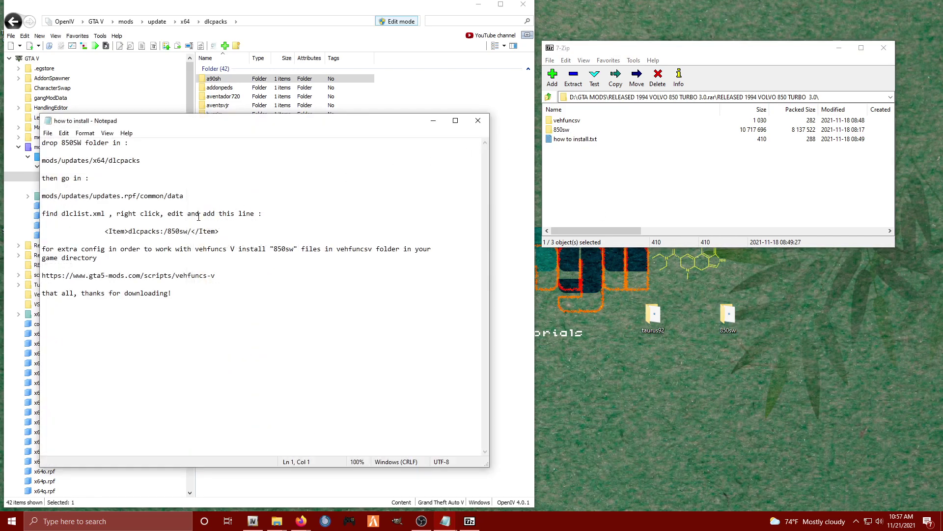
pyautogui.moveTo(96, 232); pyautogui.dragTo(223, 232)
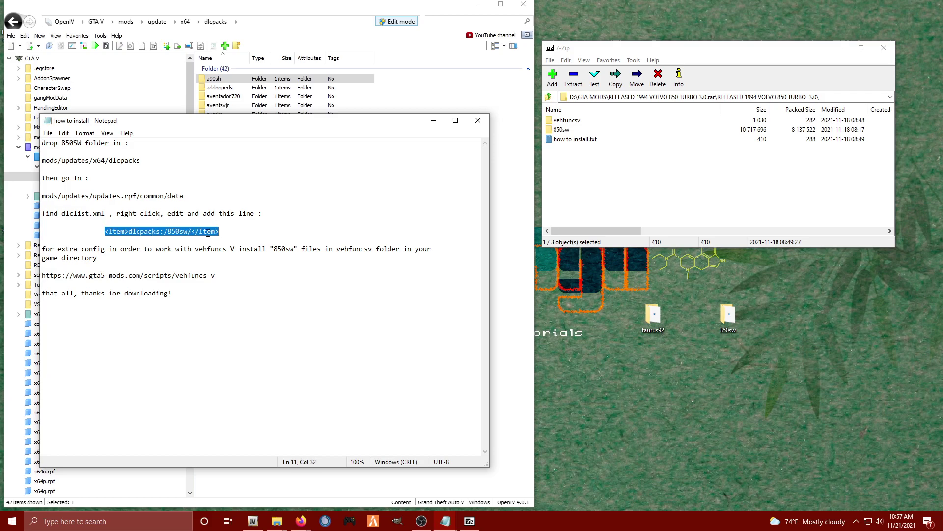
pyautogui.rightClick(208, 233)
pyautogui.click(223, 261)
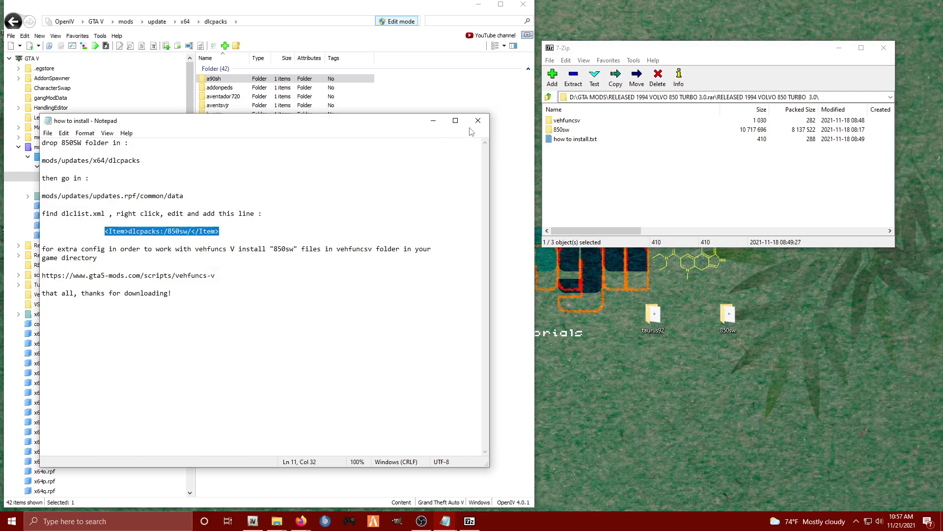
pyautogui.click(433, 120)
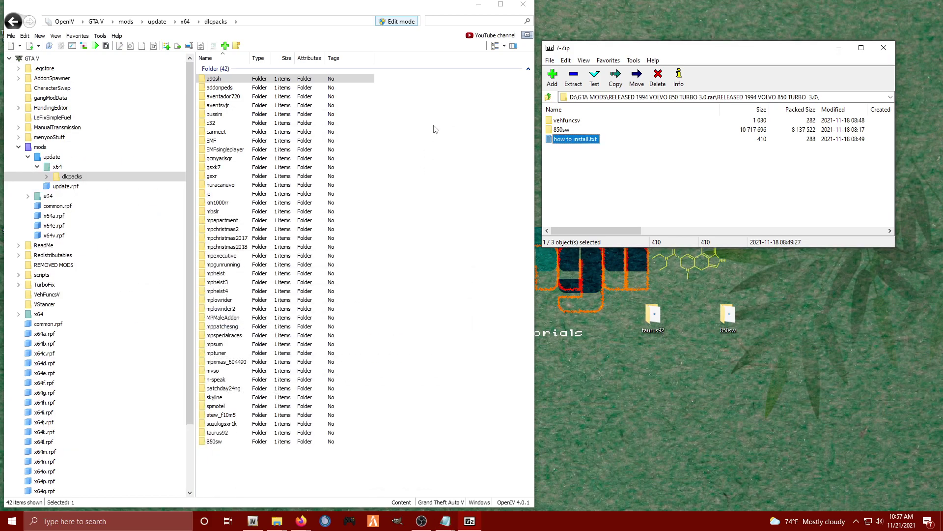
# - In OpenIV, navigate to mods > update > update.rpf > common > data
pyautogui.click(103, 23)
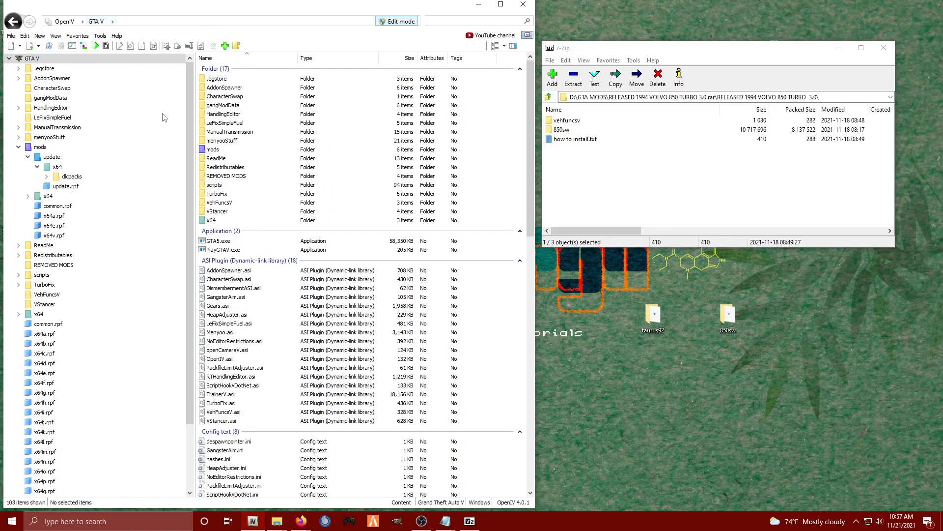
pyautogui.doubleClick(212, 149)
pyautogui.doubleClick(216, 79)
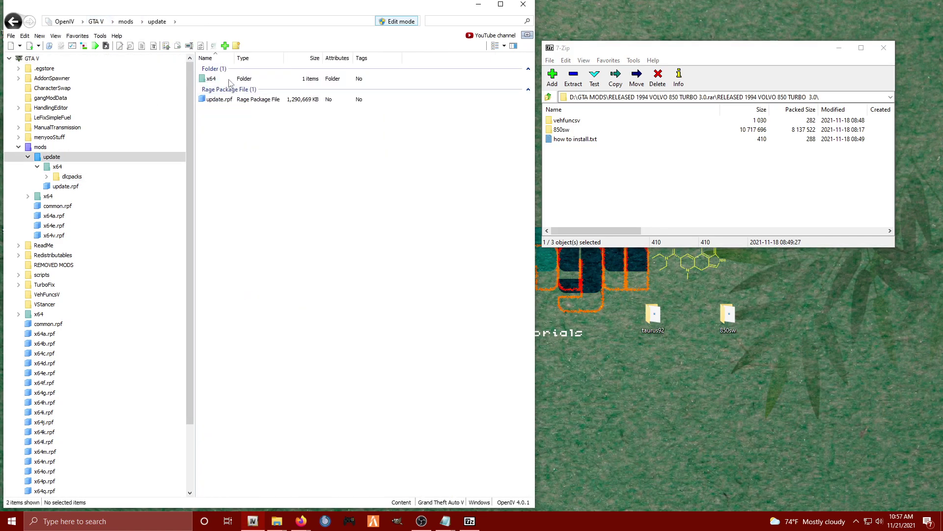
pyautogui.doubleClick(219, 99)
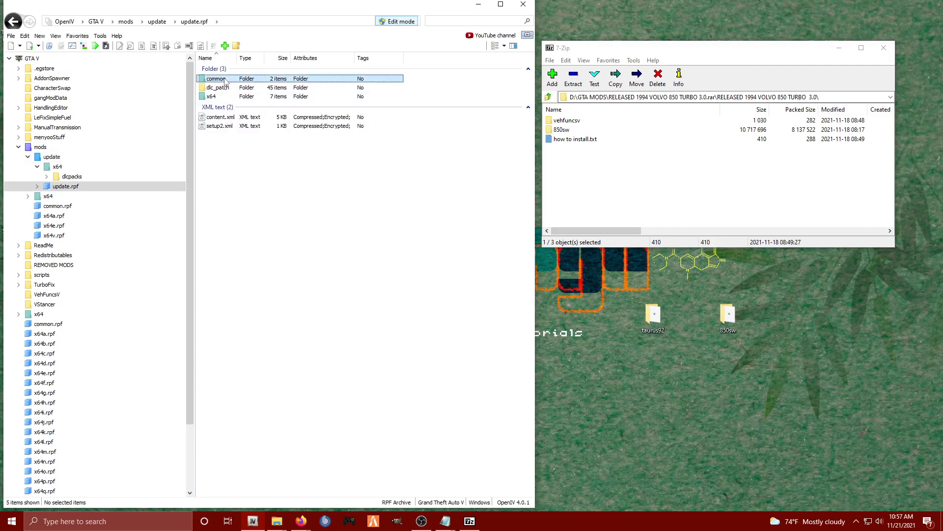
pyautogui.doubleClick(222, 79)
pyautogui.doubleClick(222, 80)
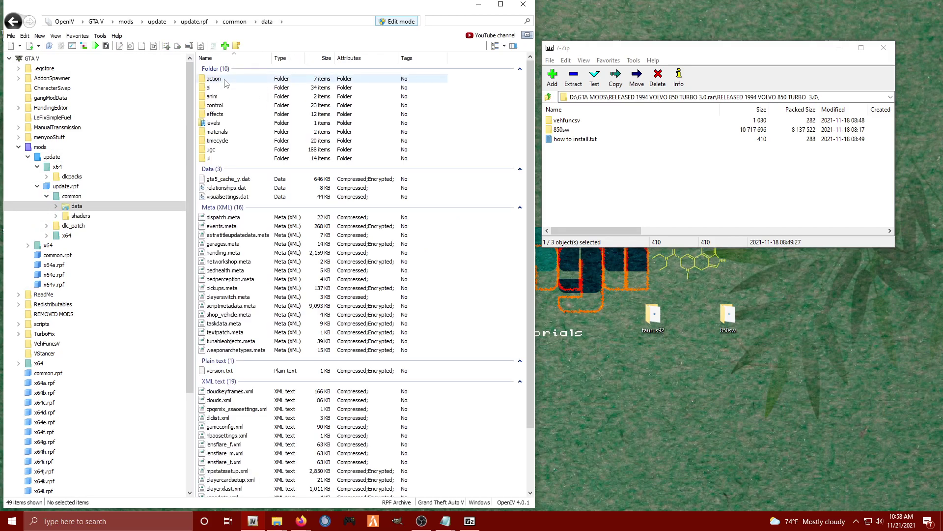
pyautogui.scroll(-3, 282, 307)
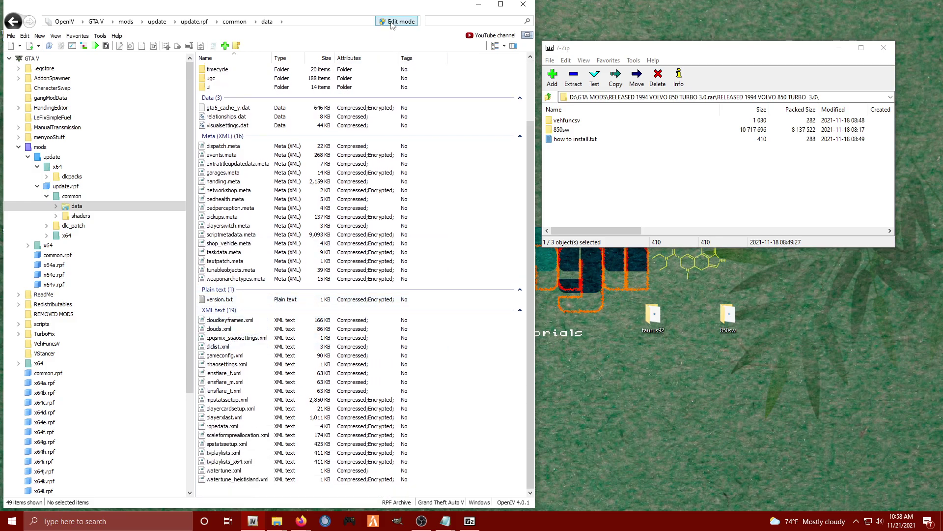
# - Paste the 850sw entry on a new line at the end of dlclist.xml and save
pyautogui.rightClick(244, 347)
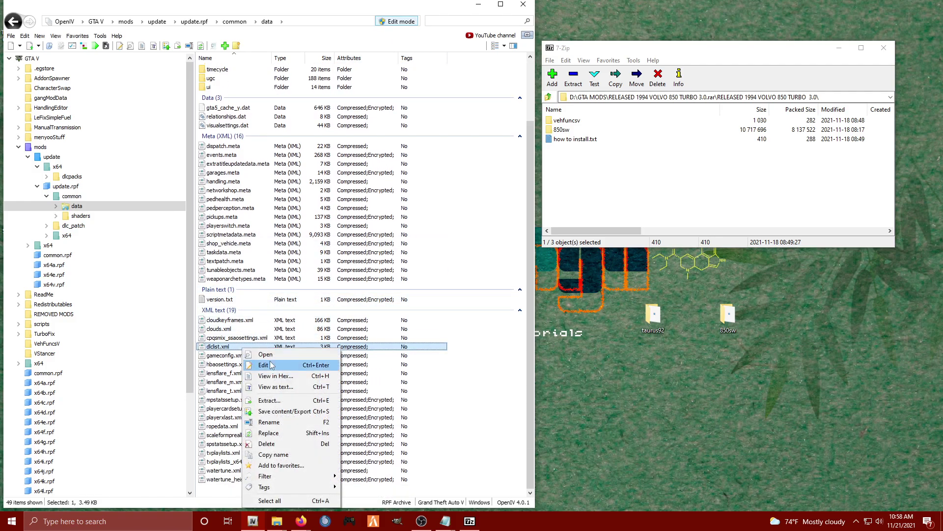
pyautogui.click(271, 365)
pyautogui.moveTo(476, 148); pyautogui.dragTo(476, 392)
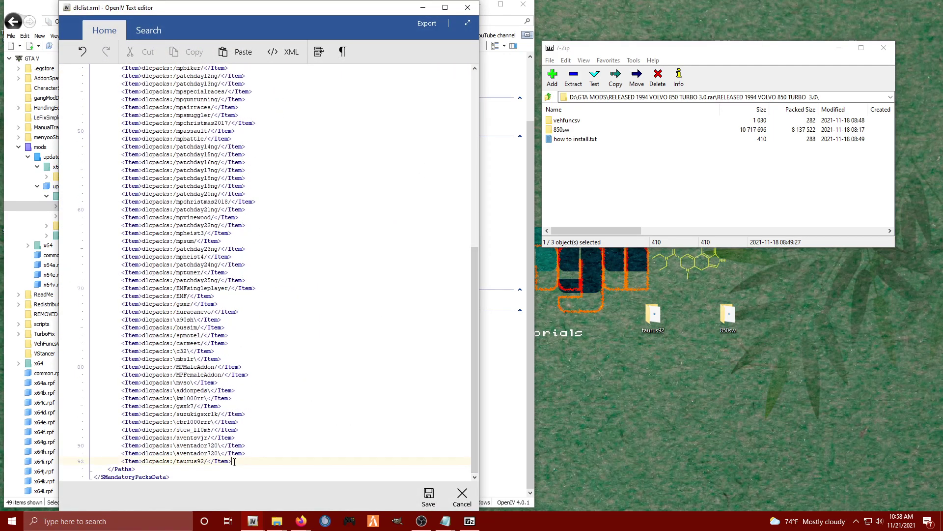
pyautogui.press('Return')
pyautogui.hotkey('ctrl', 'v')
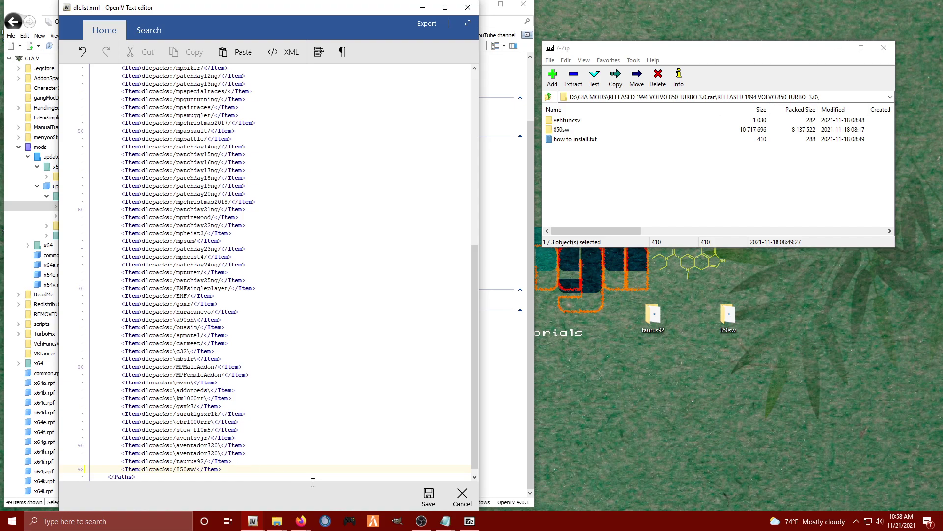
pyautogui.click(429, 496)
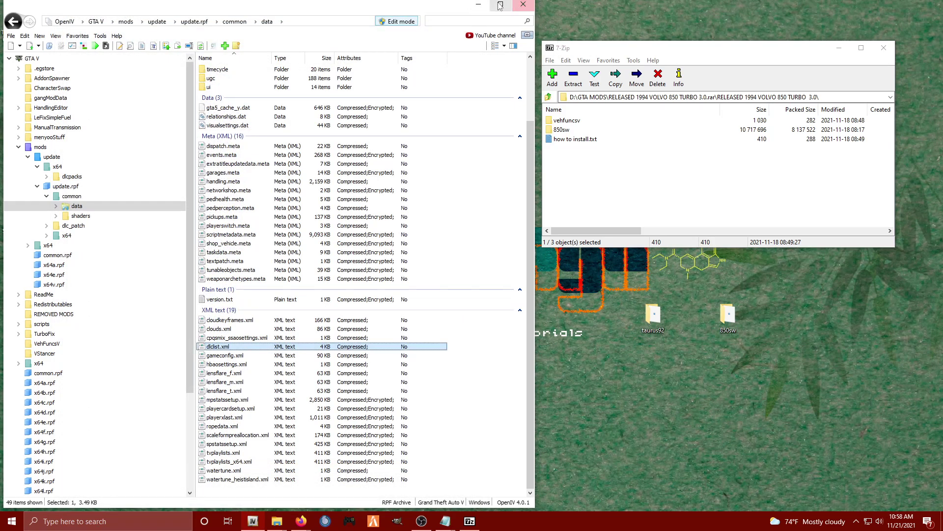
# - Open the 850sw config from the game's VehFuncsV folder in Notepad, then return to the Volvo 850 page
pyautogui.click(478, 5)
pyautogui.moveTo(277, 517)
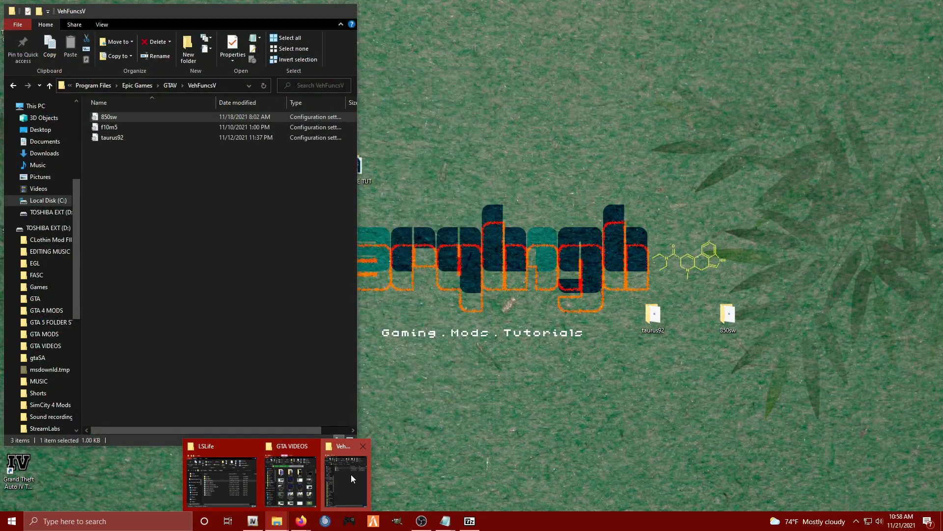
pyautogui.click(351, 474)
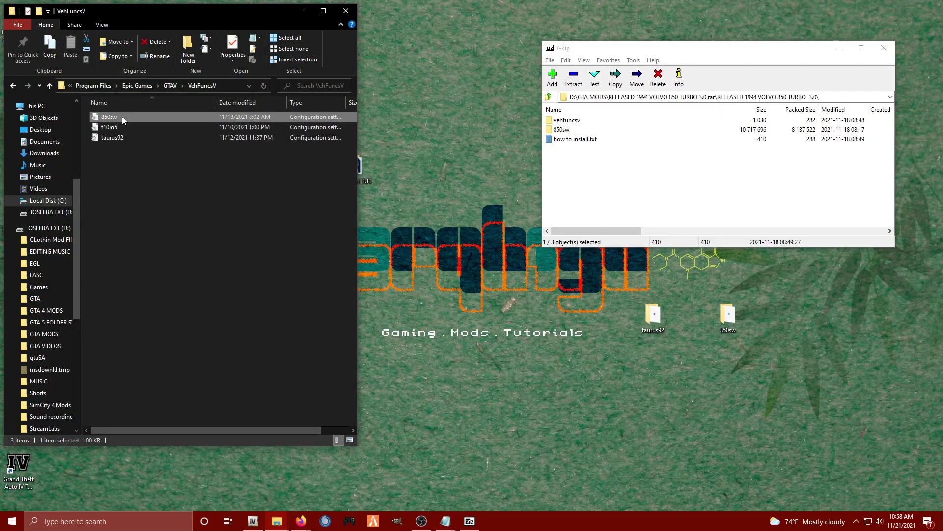
pyautogui.doubleClick(122, 116)
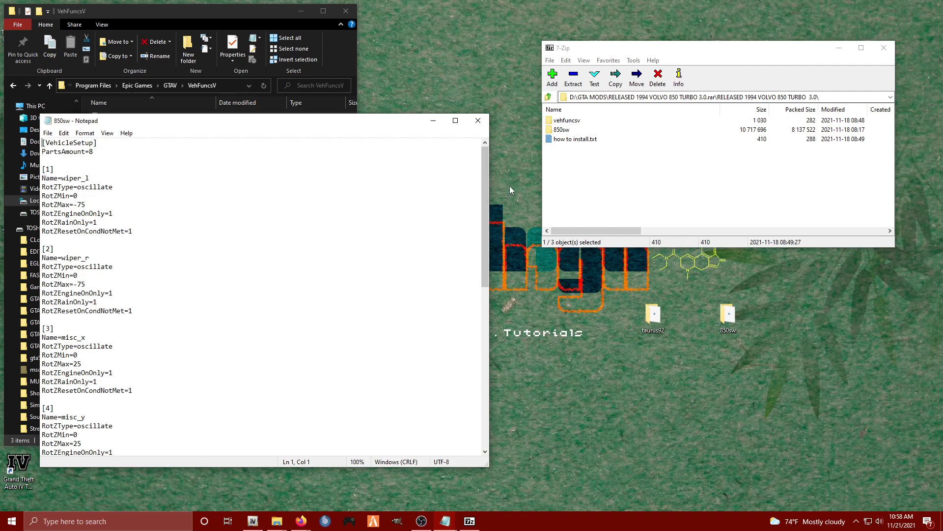
pyautogui.moveTo(488, 169); pyautogui.dragTo(314, 482)
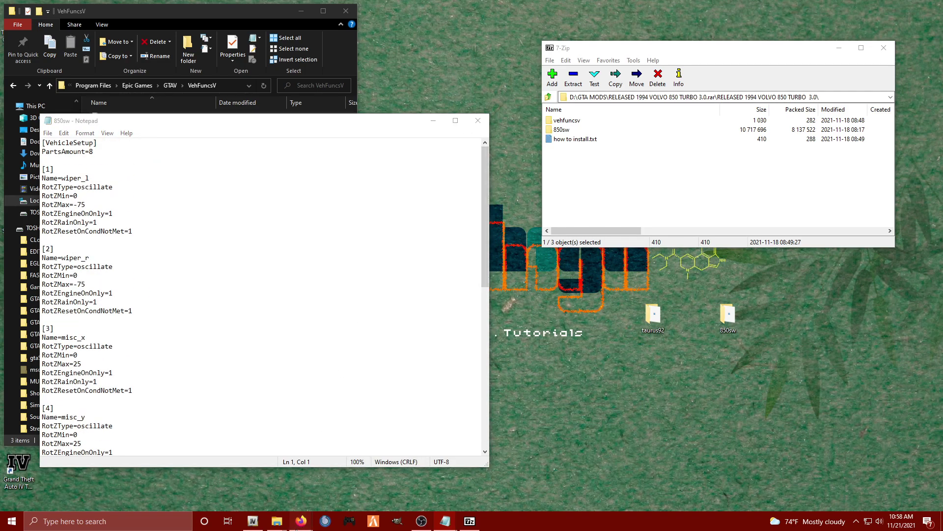
pyautogui.moveTo(302, 521)
pyautogui.click(336, 470)
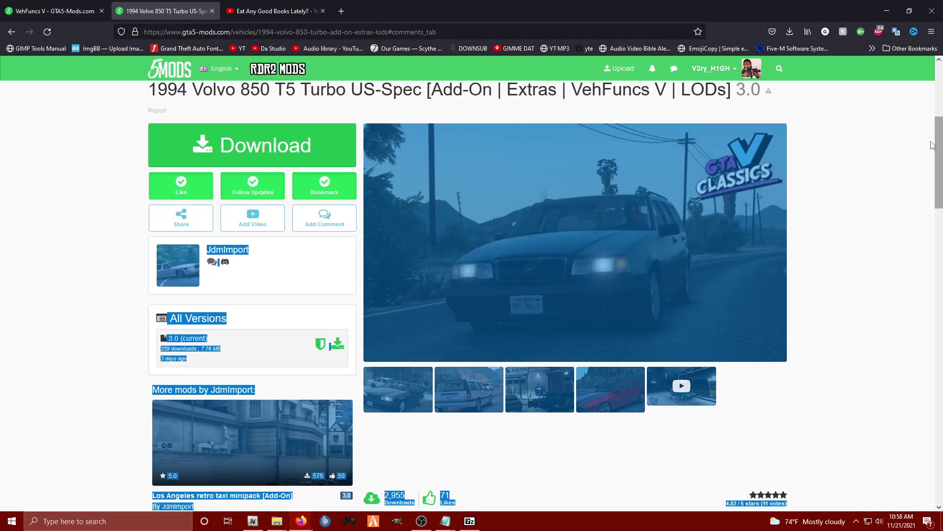
# - Show the Volvo 850 page's Description with VehFuncs V gear, handbrake, wiper and pedal features
pyautogui.moveTo(938, 150); pyautogui.dragTo(938, 310)
pyautogui.click(396, 183)
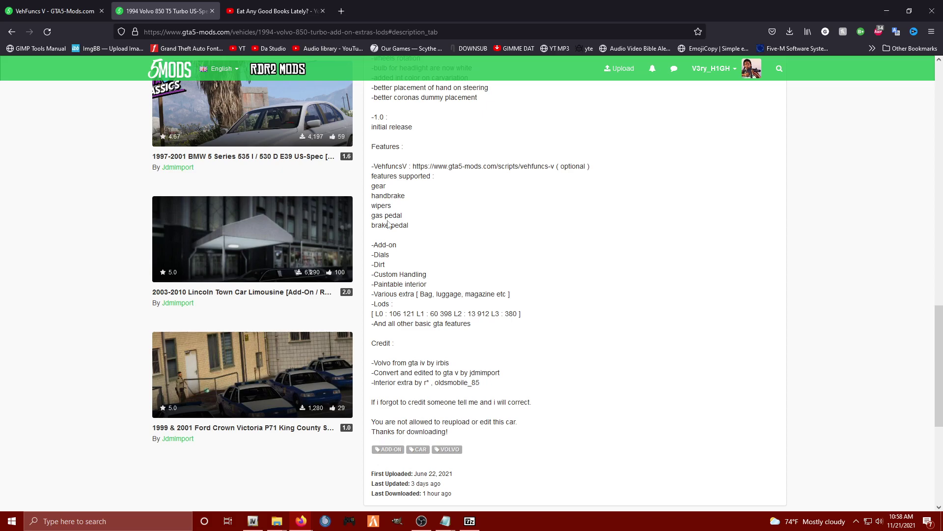
pyautogui.moveTo(939, 366); pyautogui.dragTo(918, 163)
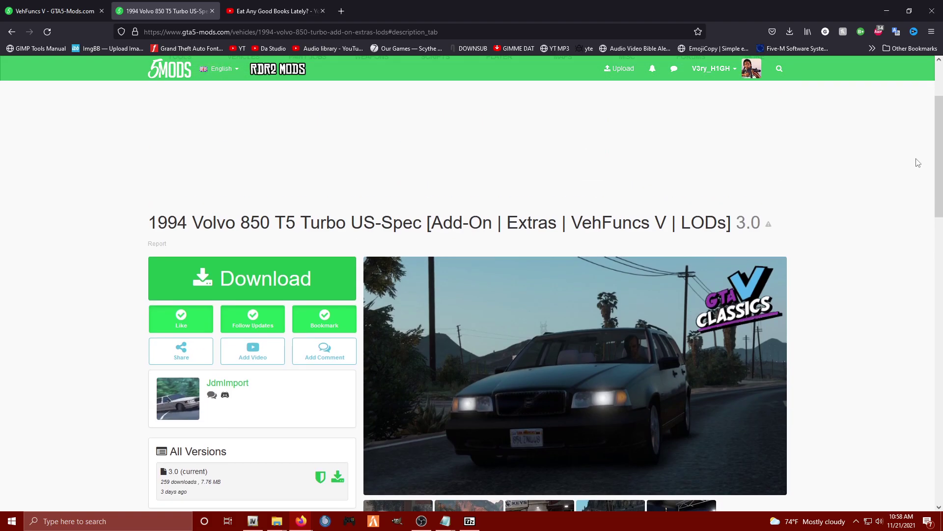